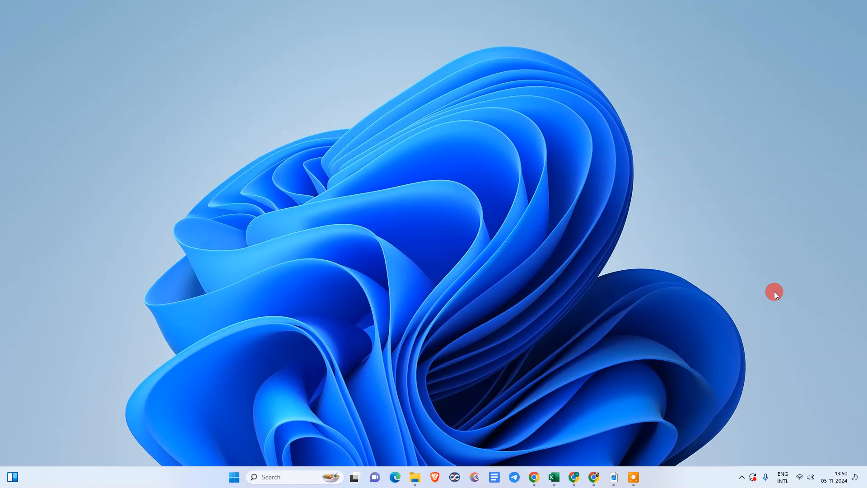
right_click(392, 93)
click(456, 135)
right_click(324, 208)
click(374, 246)
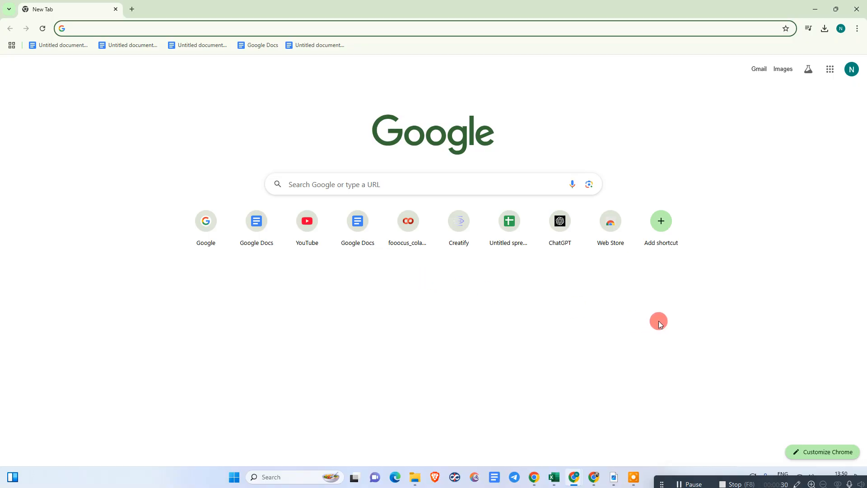
Go to google.com and search for "pdf editor"
click(145, 30)
text(go)
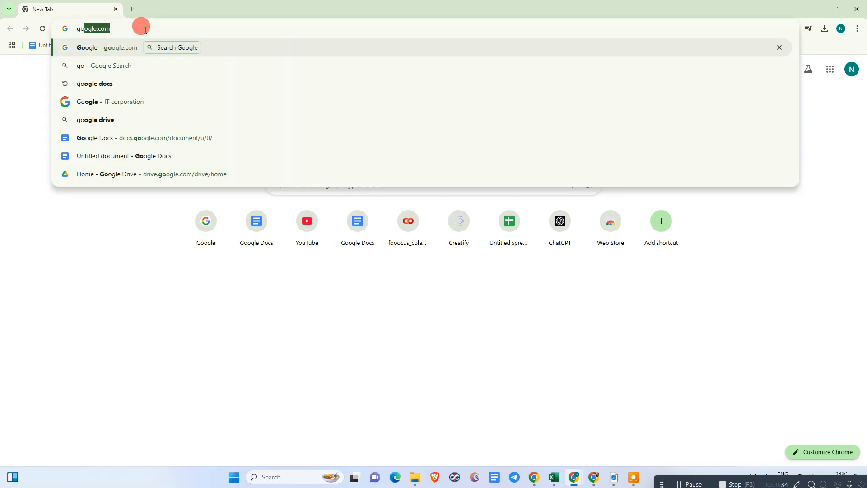
key(Return)
click(374, 216)
text(pdf p)
key(BackSpace)
text(ed)
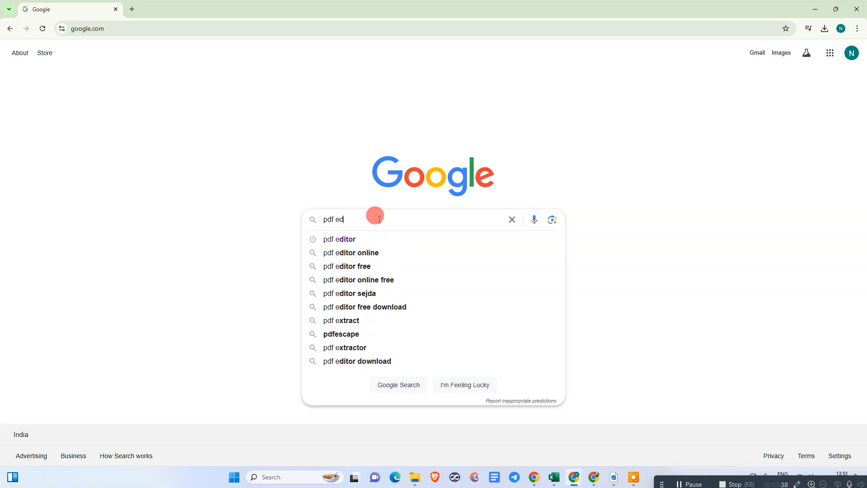
text(itor)
key(Return)
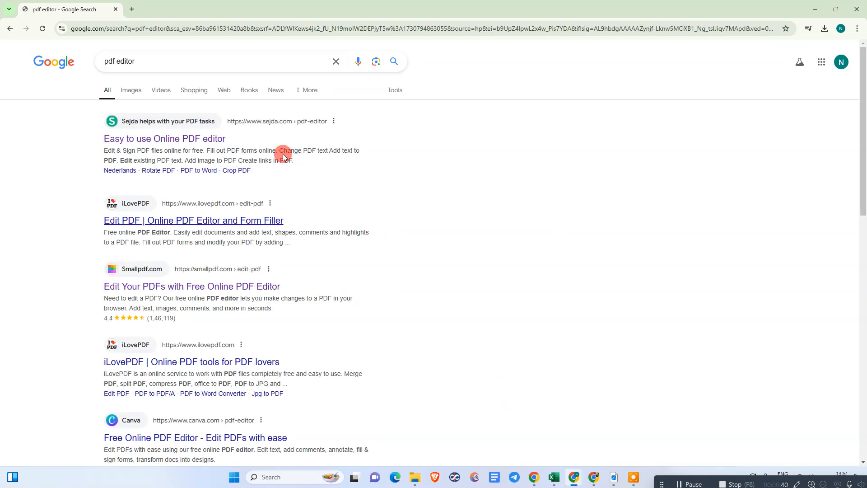
Open Sejda's "Easy to use Online PDF editor" page from the search results
scroll(410, 224, down, 7)
scroll(410, 225, up, 7)
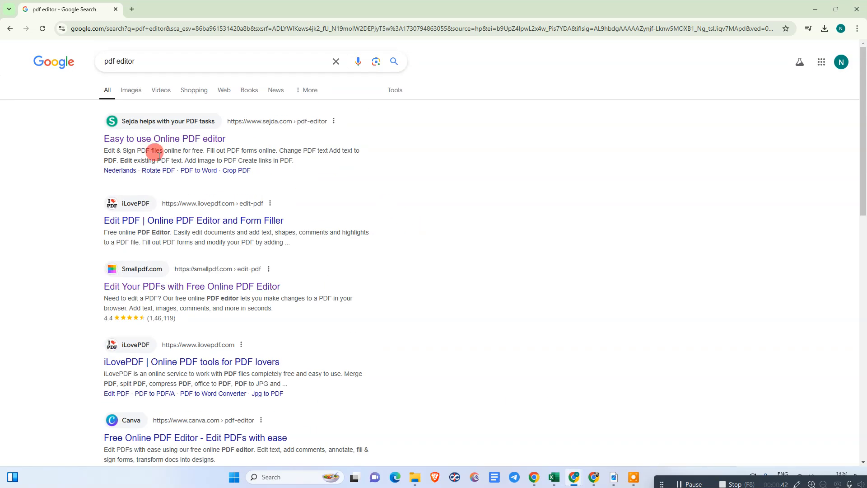
click(184, 140)
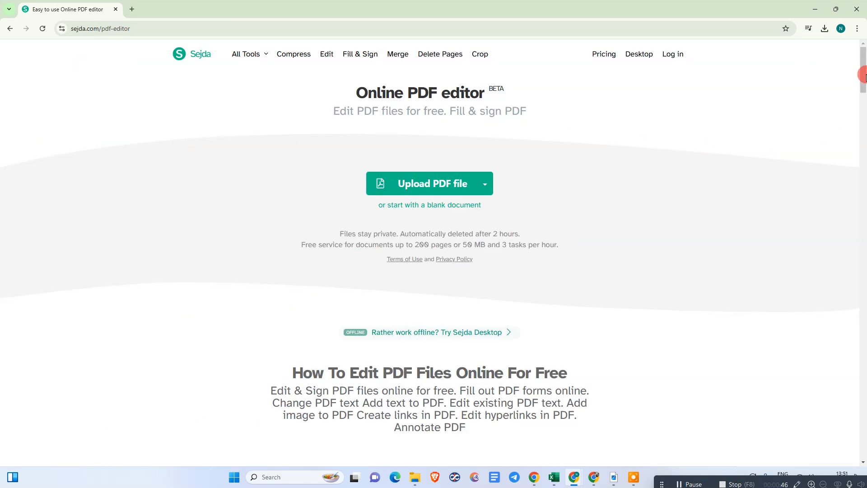
Upload the PDF file "netcast for 2" from the Downloads folder to the Sejda editor
scroll(863, 75, down, 5)
scroll(863, 73, up, 5)
click(414, 188)
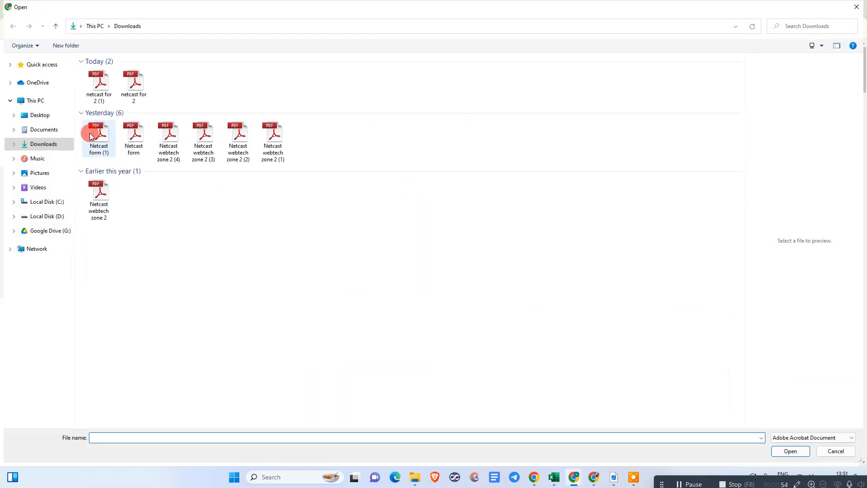
click(130, 94)
click(99, 85)
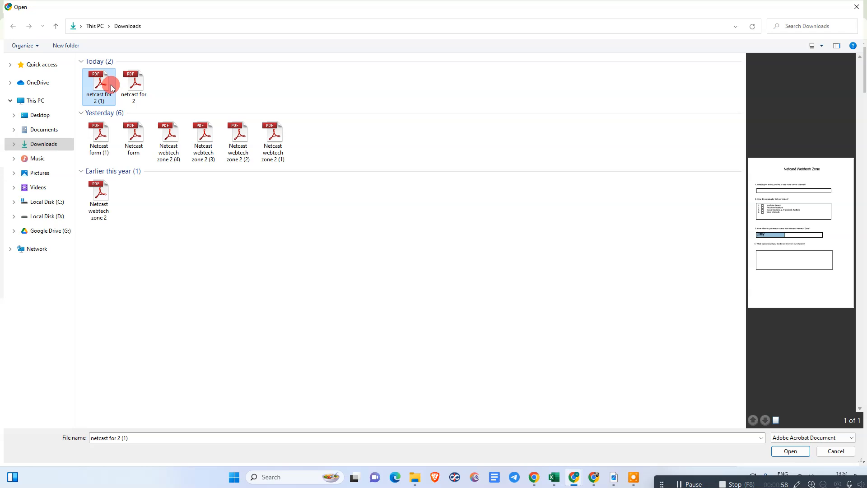
click(138, 84)
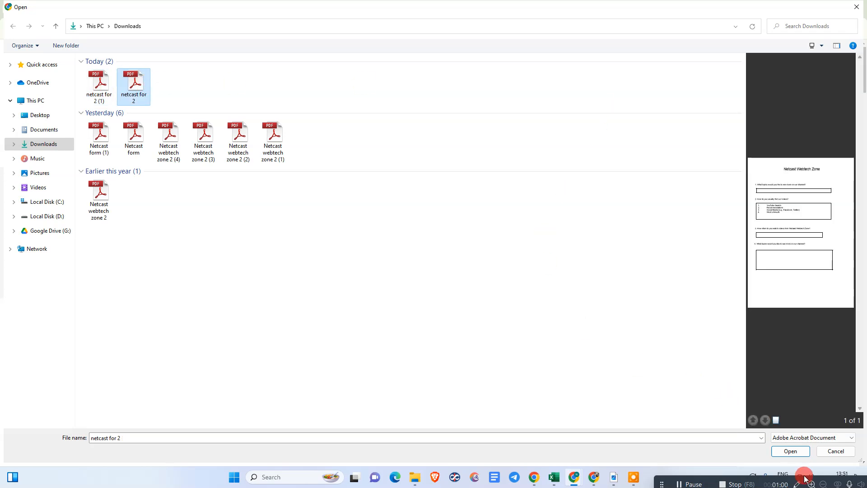
click(769, 452)
scroll(577, 226, down, 15)
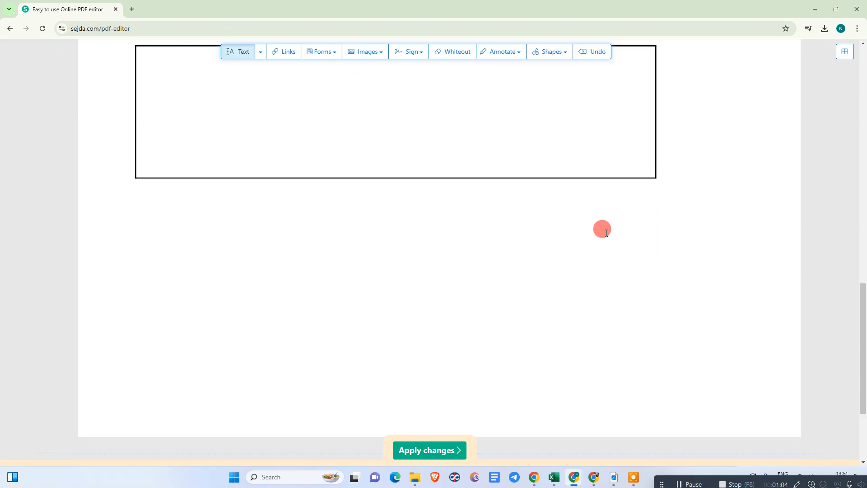
scroll(439, 261, up, 15)
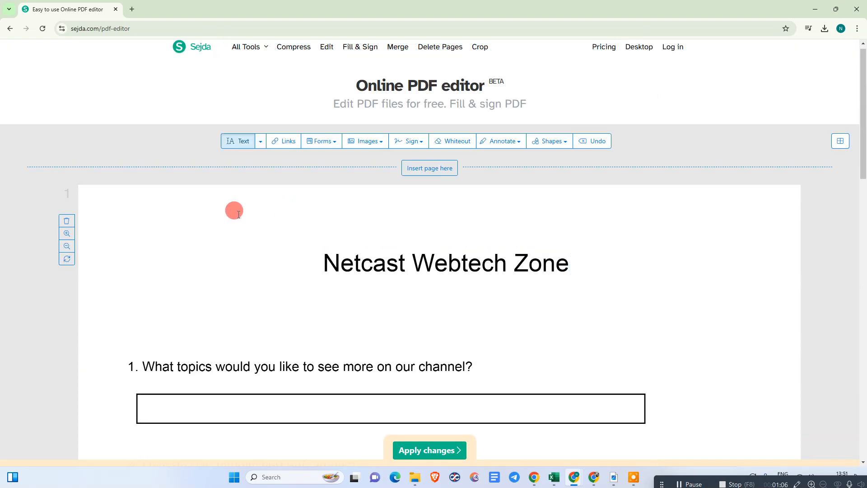
scroll(488, 253, down, 13)
scroll(400, 243, up, 6)
scroll(461, 250, down, 9)
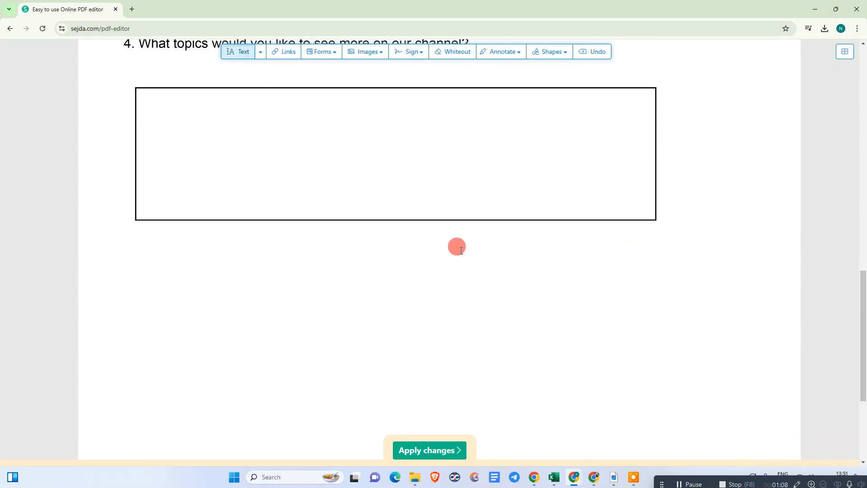
click(504, 282)
scroll(323, 312, down, 3)
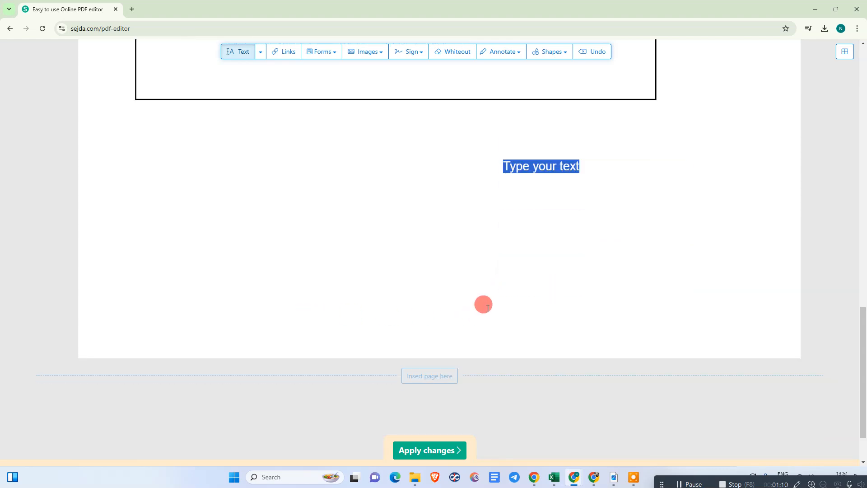
click(586, 234)
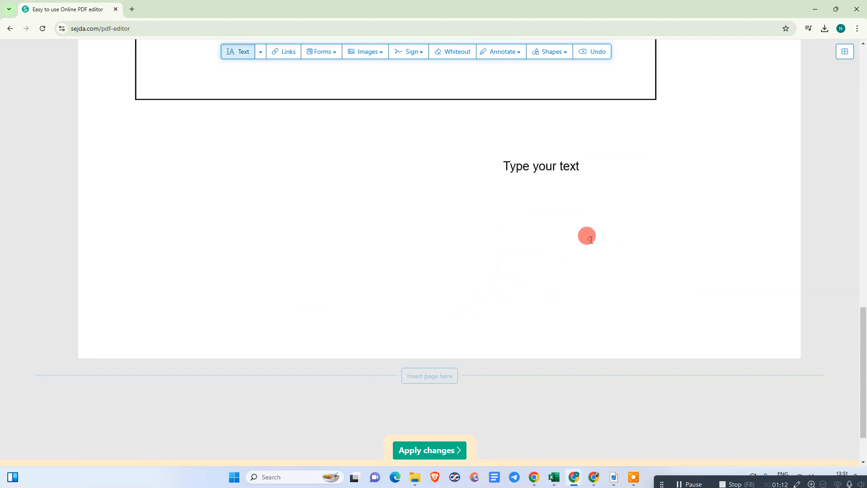
click(534, 164)
click(680, 151)
click(656, 240)
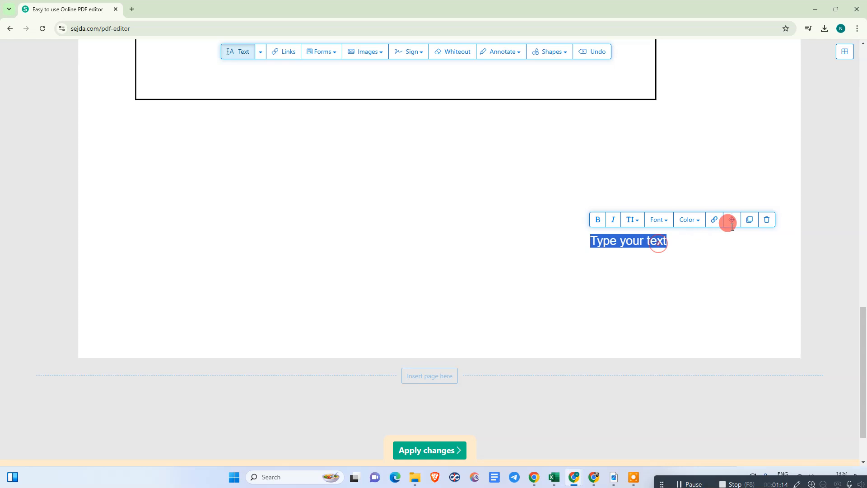
click(768, 220)
Insert one blank page after the Netcast Webtech Zone form page and another blank page before it
scroll(374, 421, down, 1)
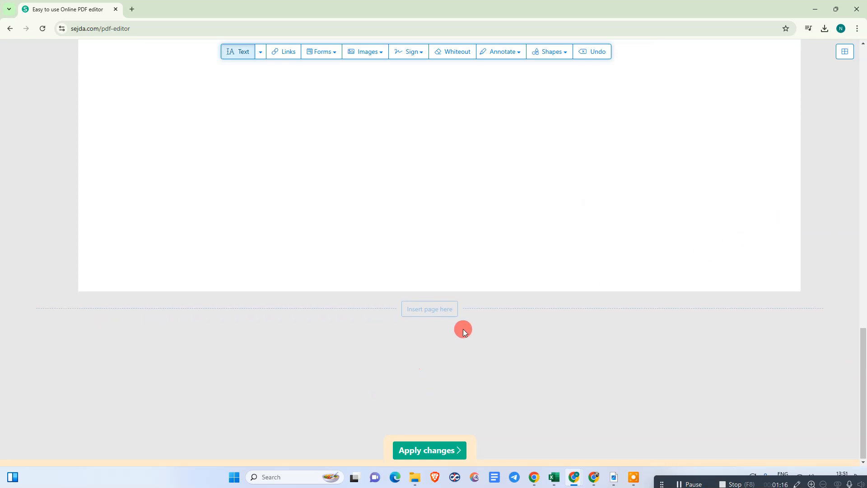
click(434, 310)
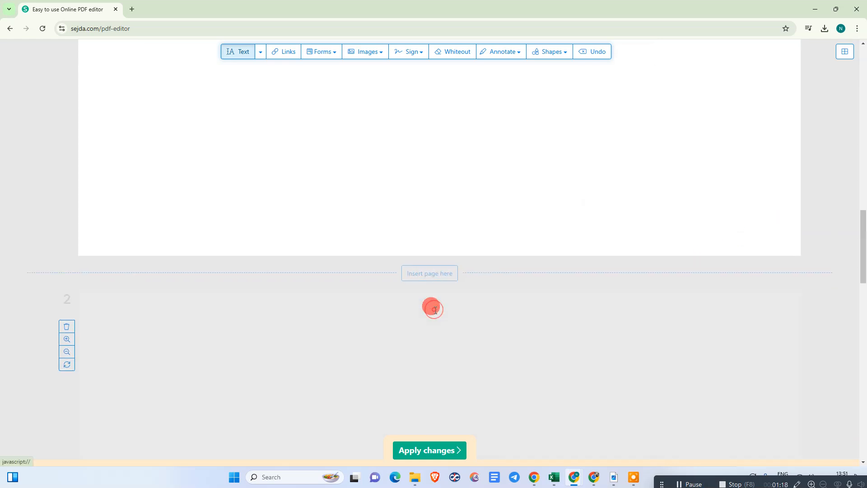
scroll(248, 212, down, 8)
scroll(356, 372, up, 10)
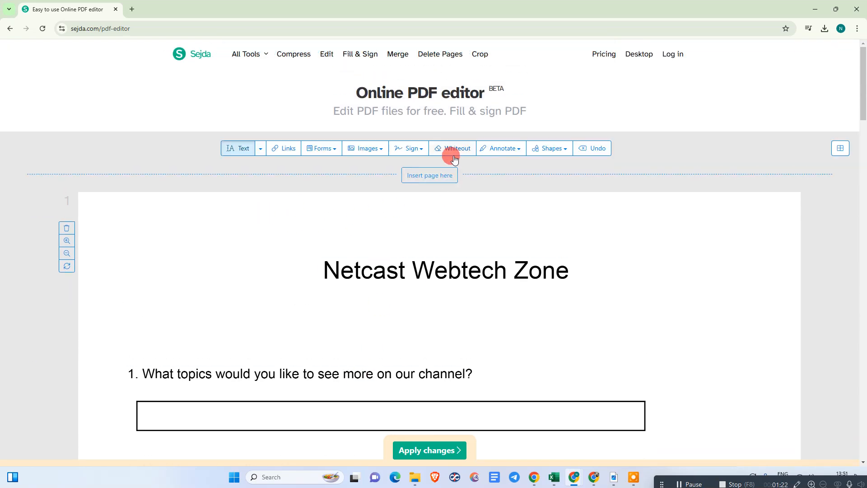
click(429, 180)
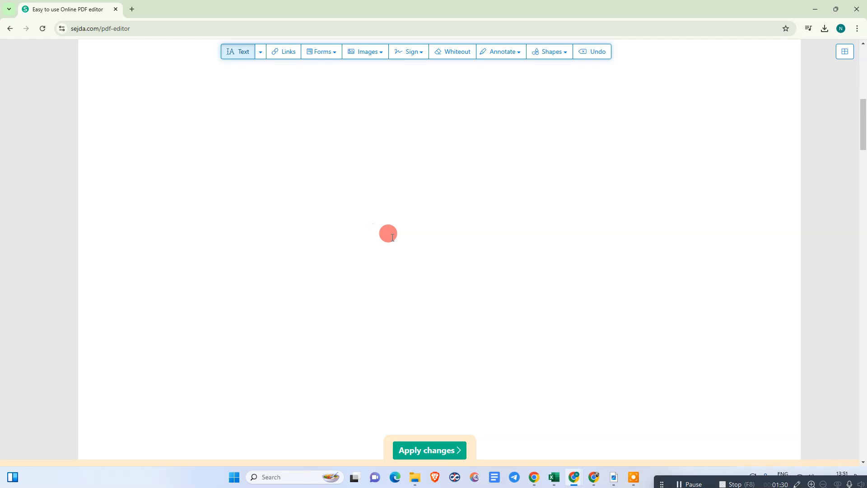
Look through all pages of the document to check the inserted blank pages around the form page
scroll(316, 271, down, 10)
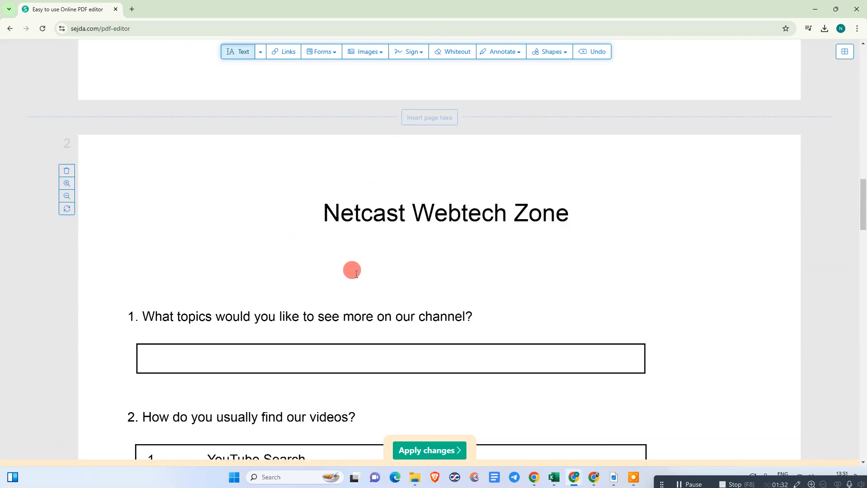
scroll(384, 248, down, 7)
scroll(285, 203, up, 7)
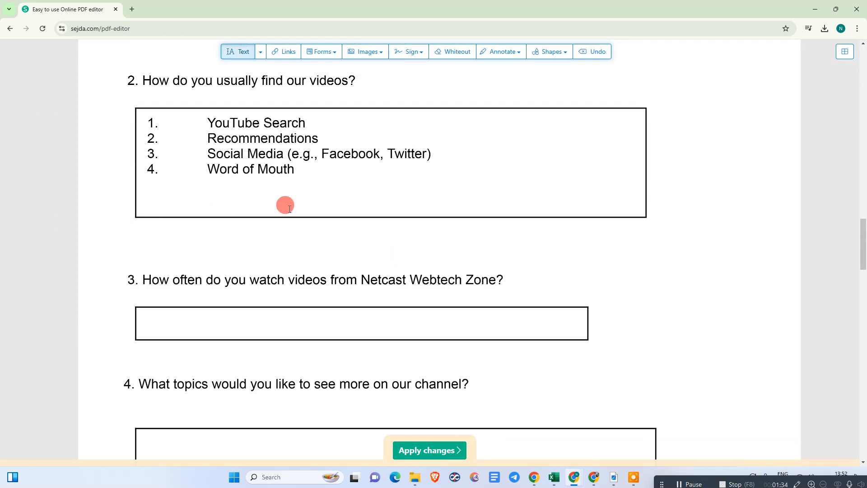
scroll(244, 258, up, 5)
scroll(369, 269, down, 15)
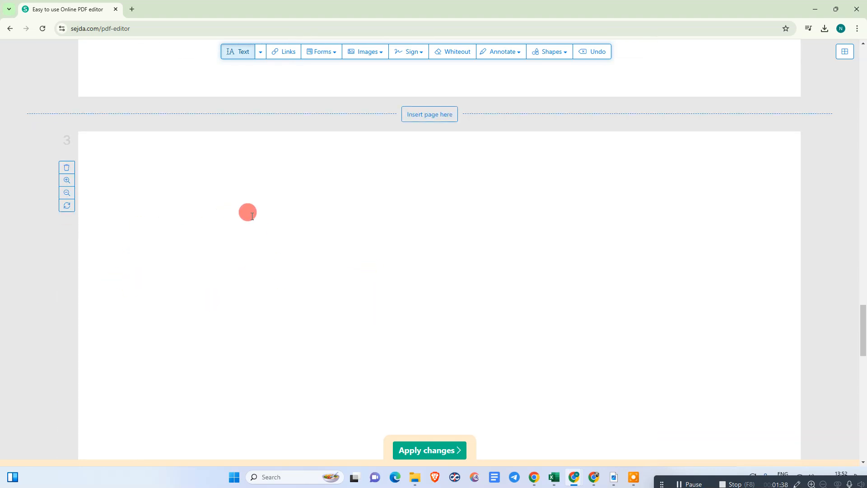
scroll(208, 222, down, 2)
scroll(190, 226, up, 2)
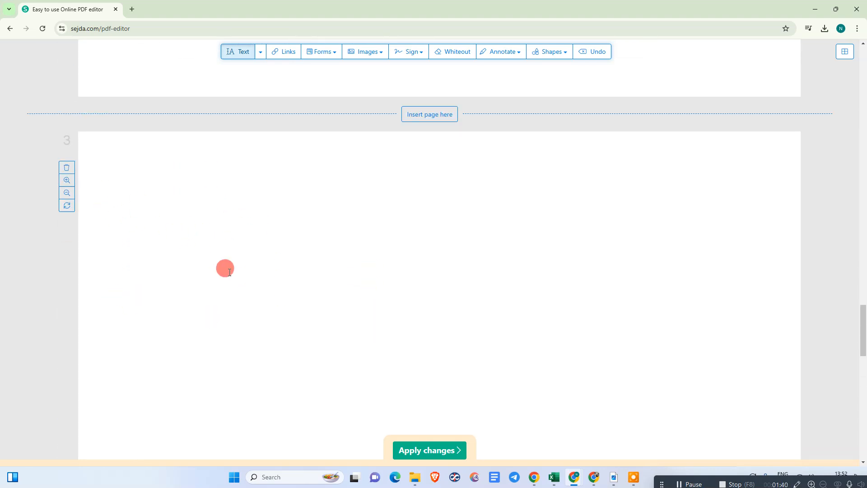
scroll(226, 270, up, 5)
scroll(226, 270, up, 15)
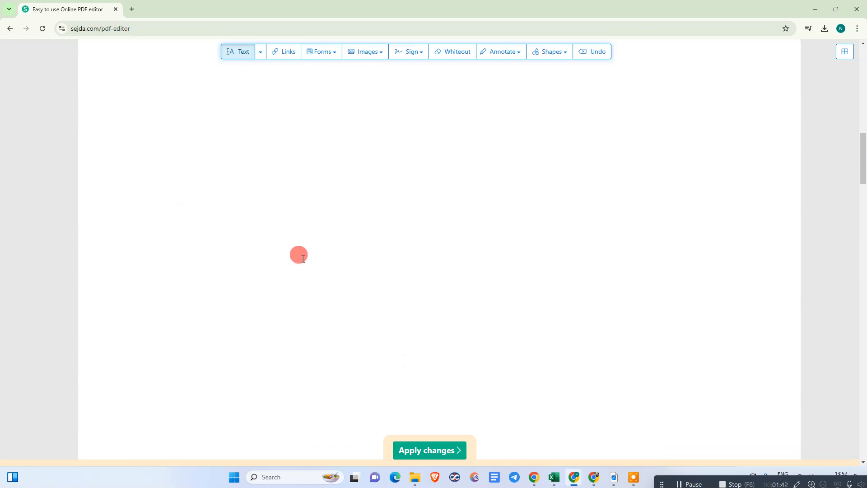
scroll(375, 222, down, 5)
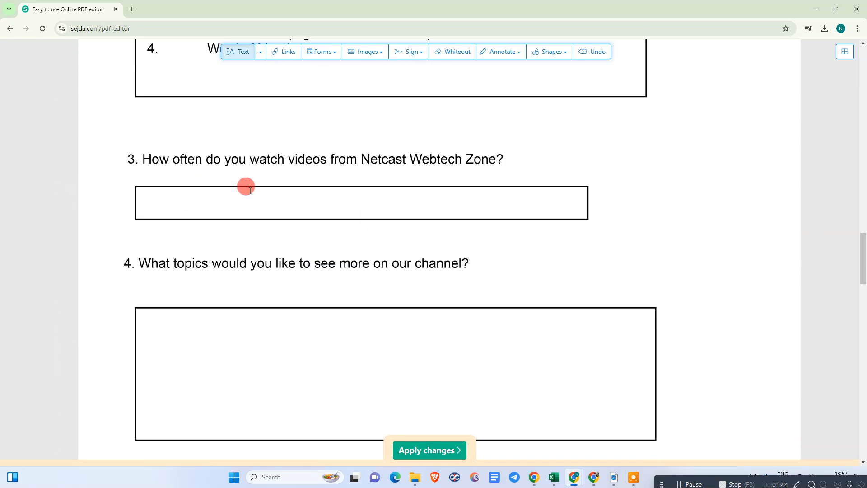
scroll(280, 190, down, 10)
scroll(350, 199, up, 3)
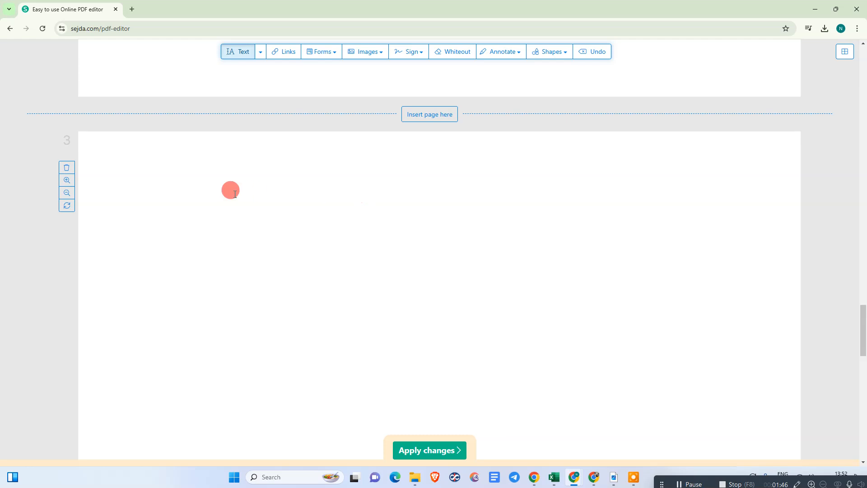
Add the text "asdfasdf asdf asdf adsf adsf" near the top of page 3, leaving no stray placeholder text box
click(232, 194)
click(270, 195)
text(adsfasdf)
click(116, 177)
click(255, 193)
triple_click(270, 195)
key(BackSpace)
text(asdfasdf asdf asdf adsf)
click(321, 278)
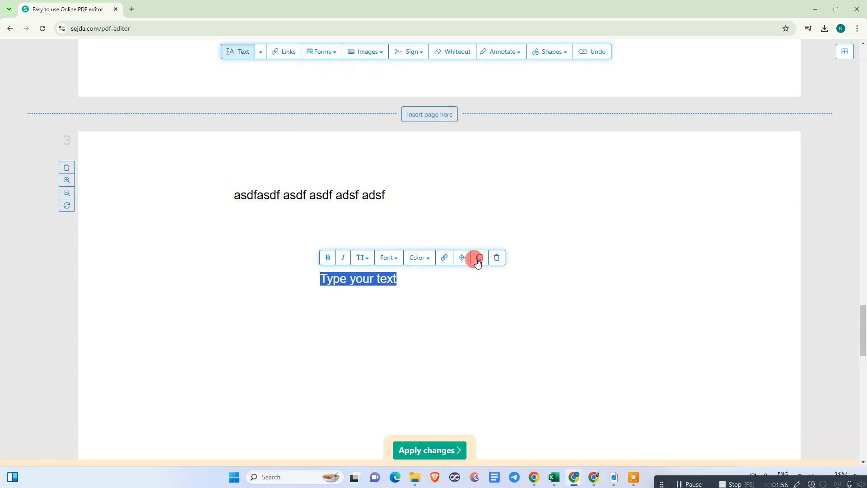
click(497, 257)
Place the previously used YouTube logo image on page 3 below the text line
click(368, 53)
click(388, 76)
click(294, 265)
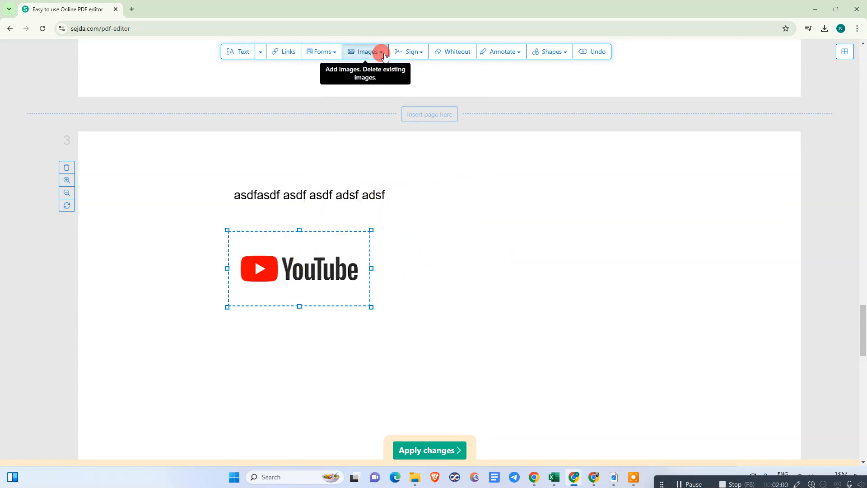
Add the image "download" from the Downloads folder and place it on page 3 beside the first YouTube logo
click(381, 52)
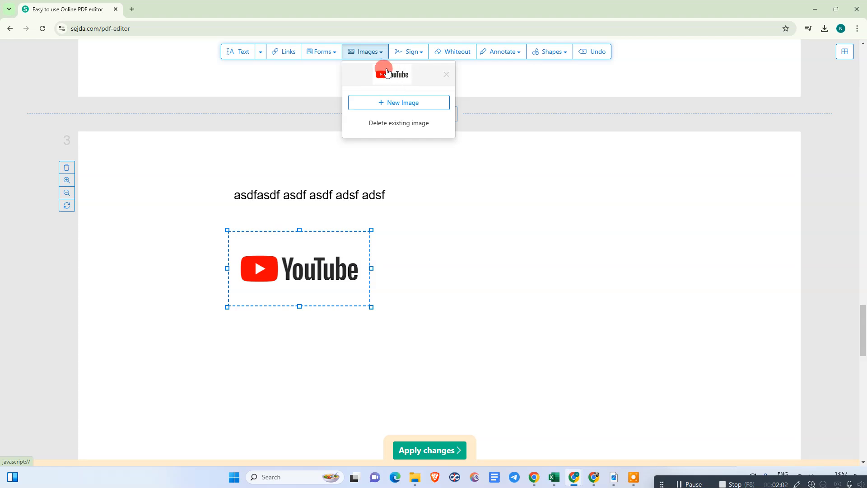
click(407, 103)
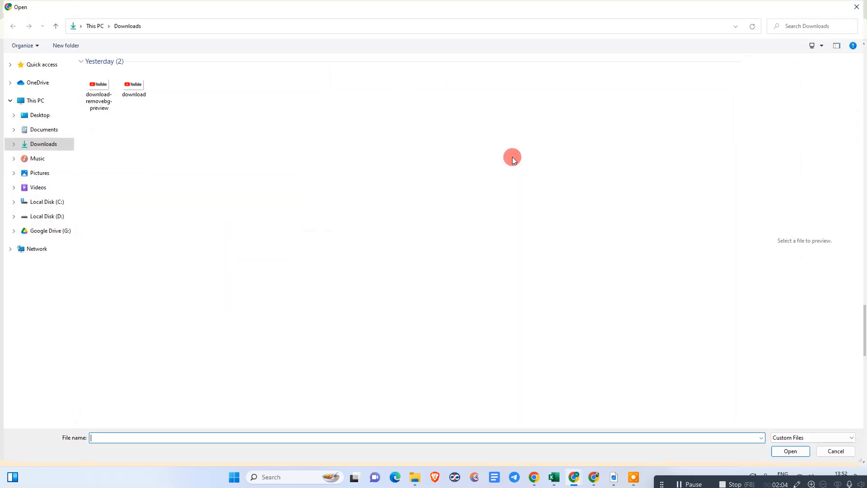
click(133, 85)
click(788, 452)
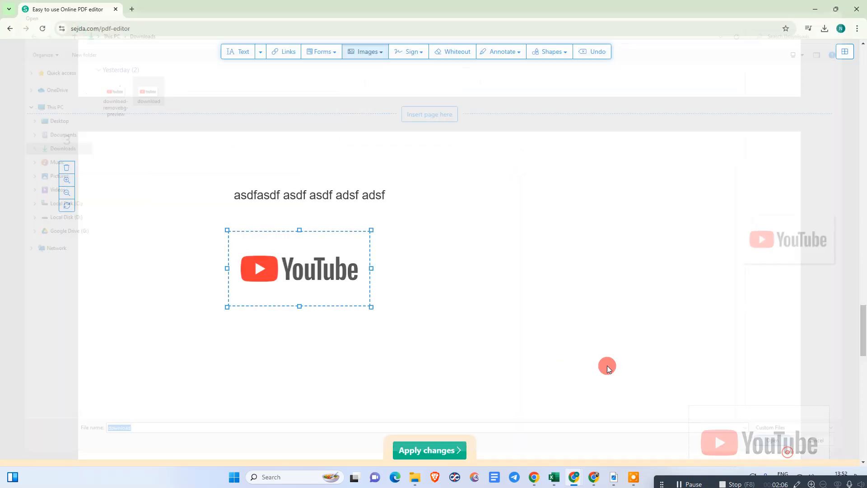
click(552, 261)
Reposition both YouTube logos on page 3, shifting the first one left and the second one slightly lower
drag(531, 260, 526, 311)
drag(299, 268, 256, 271)
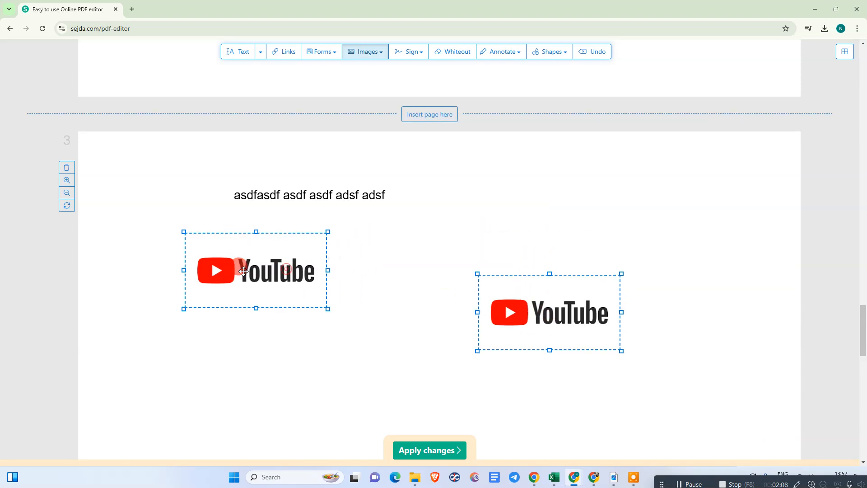
drag(491, 289, 494, 261)
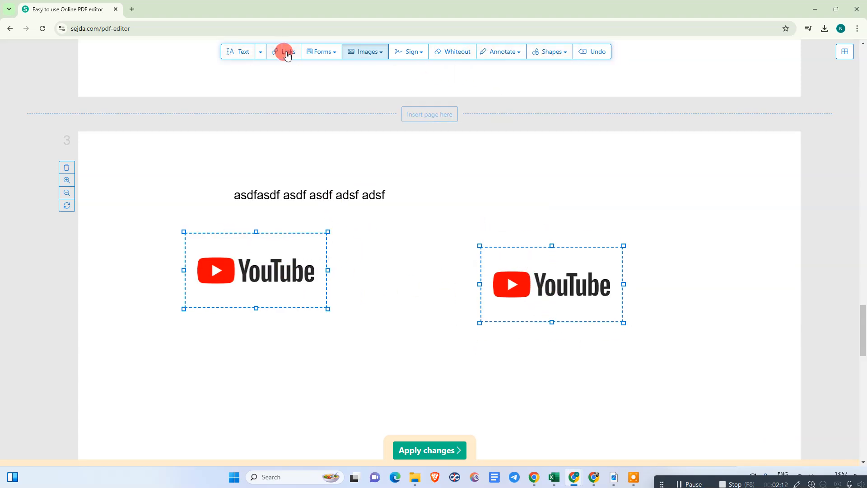
click(260, 53)
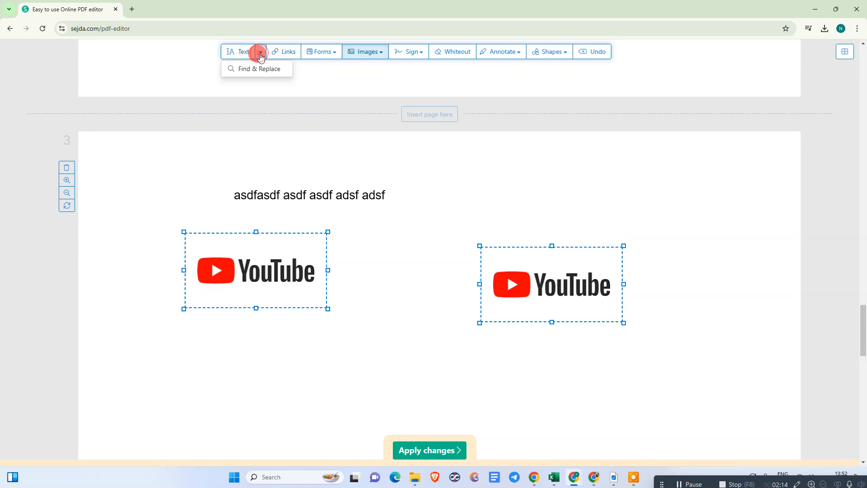
click(332, 52)
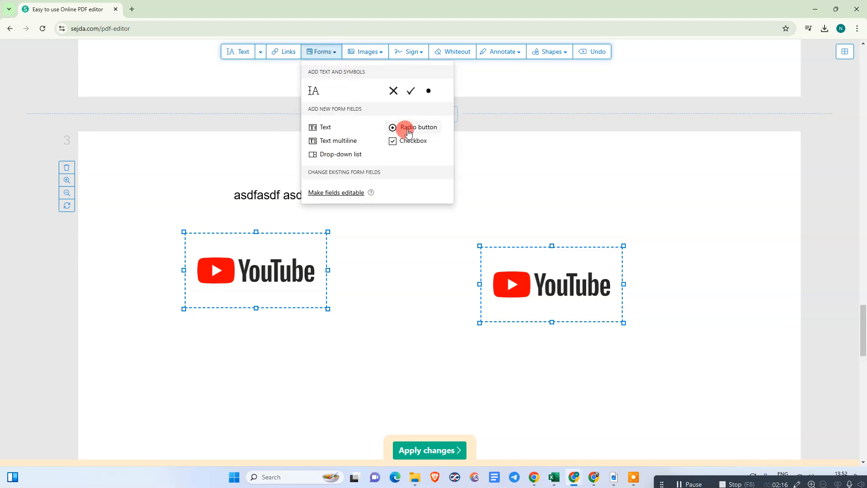
click(391, 319)
scroll(304, 285, down, 3)
scroll(464, 462, down, 3)
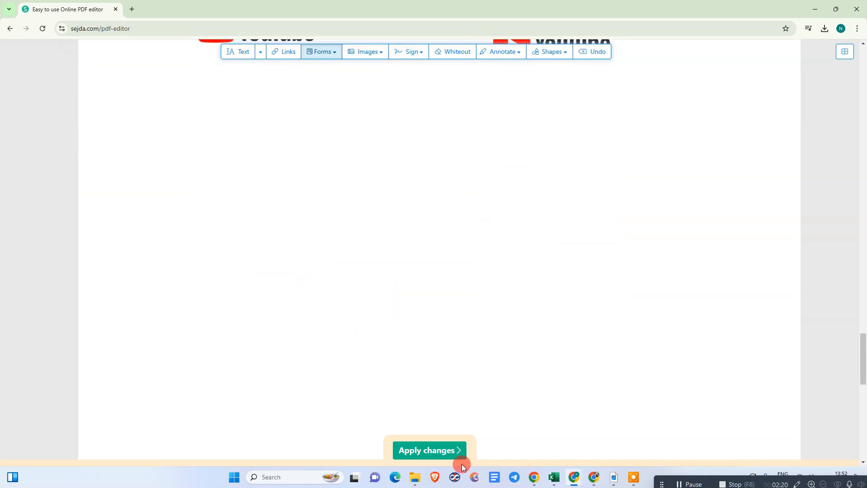
Delete the blank first page so the document starts with the Netcast Webtech Zone form
scroll(475, 396, up, 15)
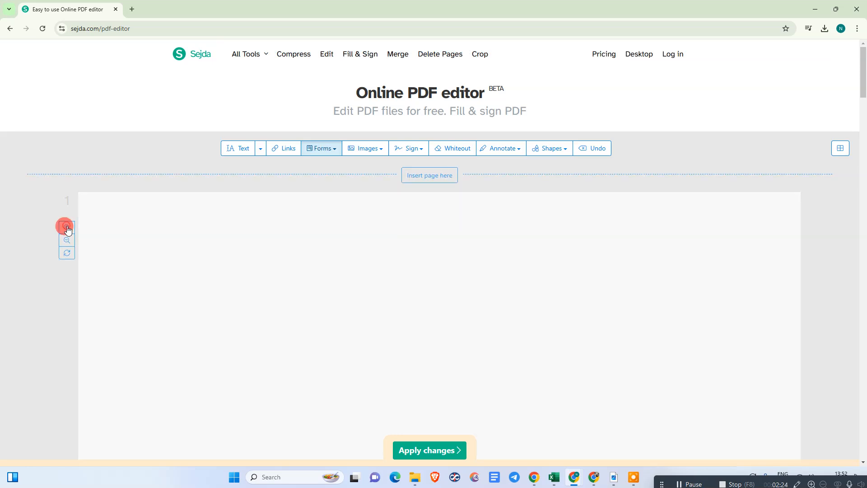
scroll(386, 292, down, 20)
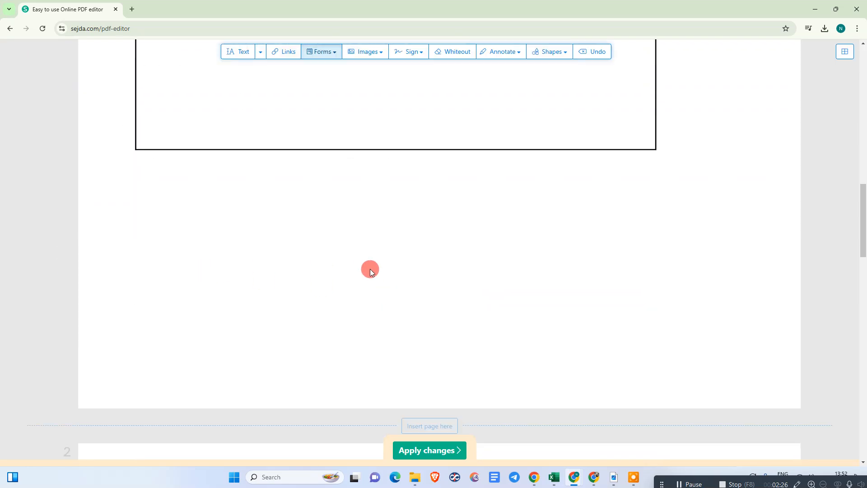
scroll(291, 243, up, 1)
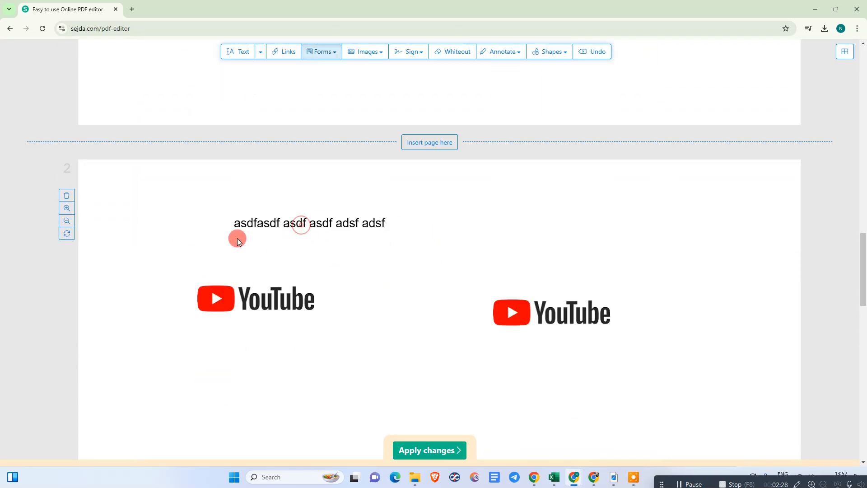
Apply the changes to the document and download the resulting PDF
scroll(224, 240, down, 3)
click(429, 449)
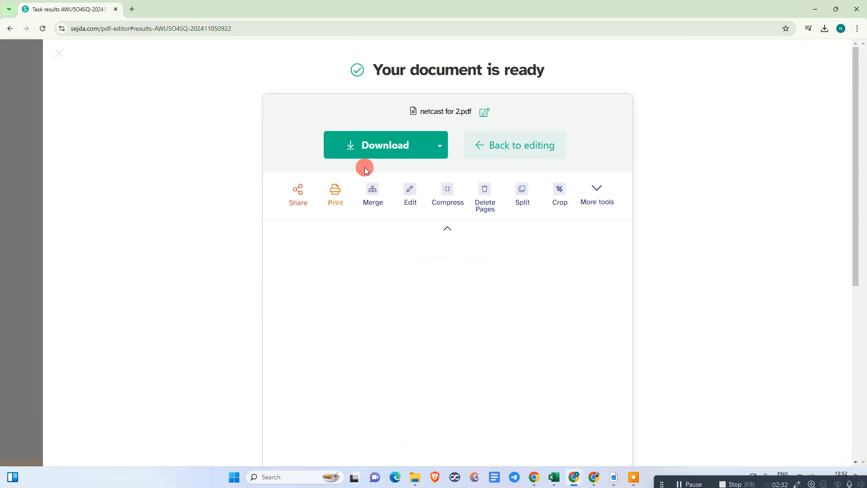
click(364, 152)
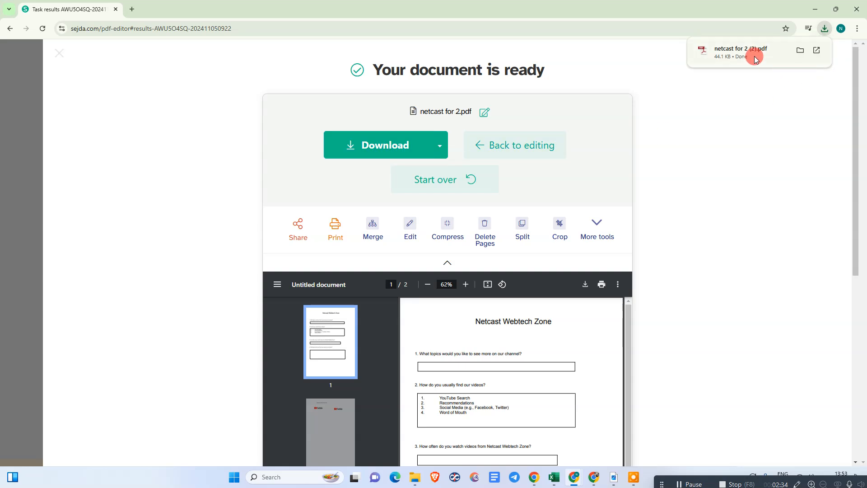
Open the downloaded "netcast for 2 (2).pdf", look through its pages and close it
click(752, 53)
scroll(404, 191, down, 10)
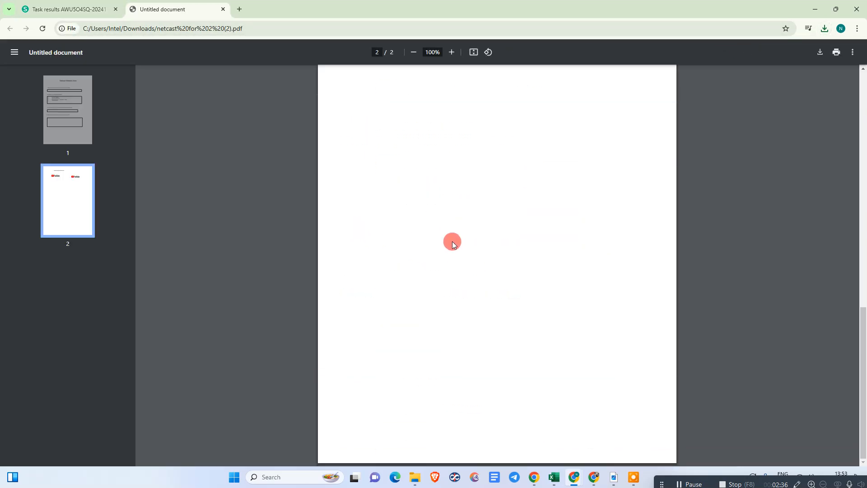
scroll(452, 242, up, 5)
click(223, 9)
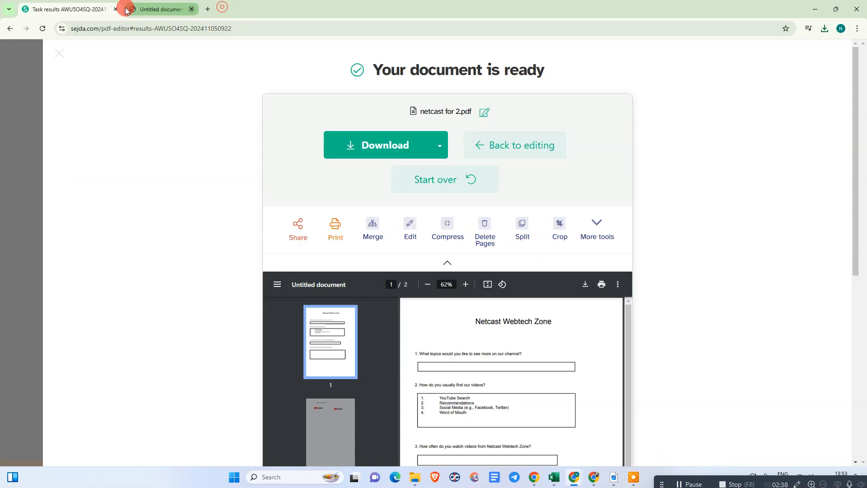
Close the finished document's result page and go to Sejda's Merge tool
click(61, 54)
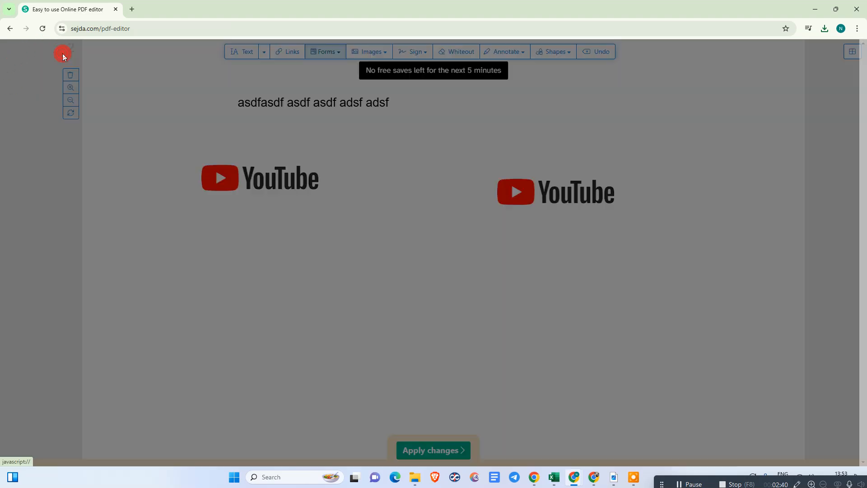
scroll(324, 224, up, 20)
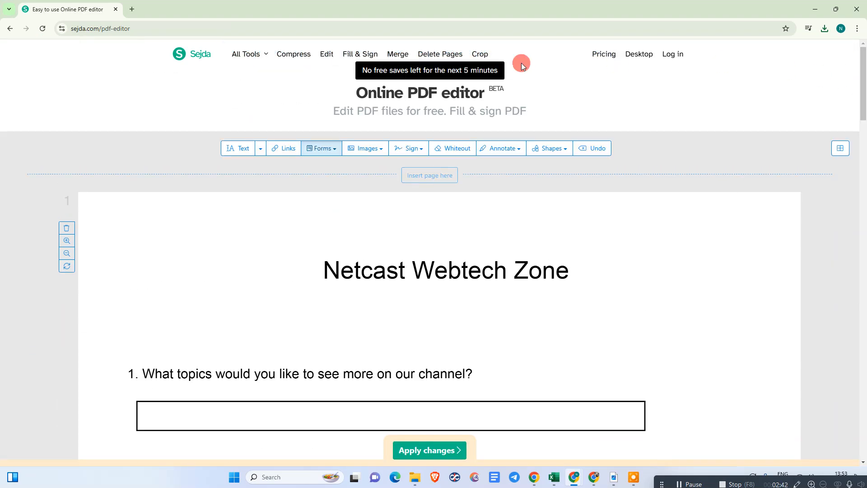
drag(863, 64, 201, 83)
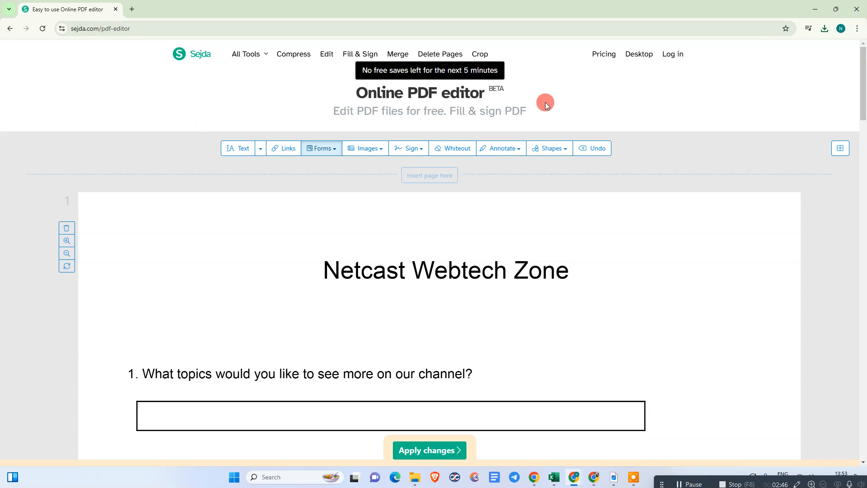
click(396, 55)
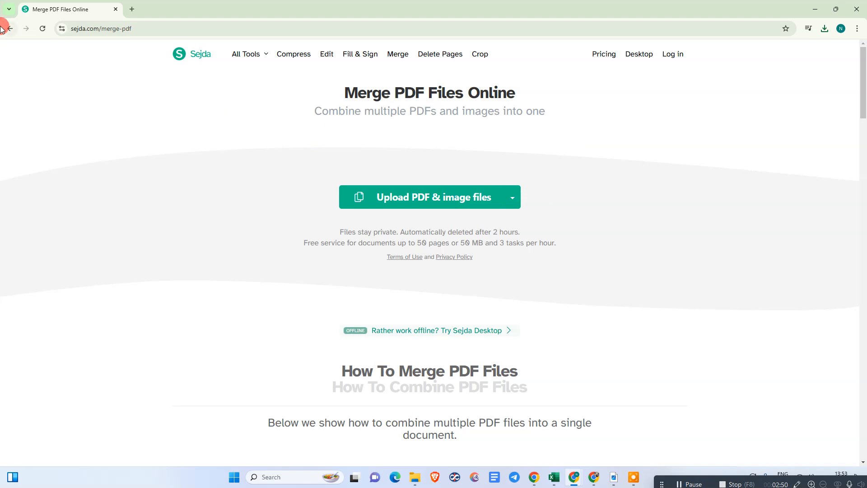
Upload "netcast for 2" and "Netcast webtech zone 2 (2)" from the Downloads folder for merging
click(460, 198)
click(166, 85)
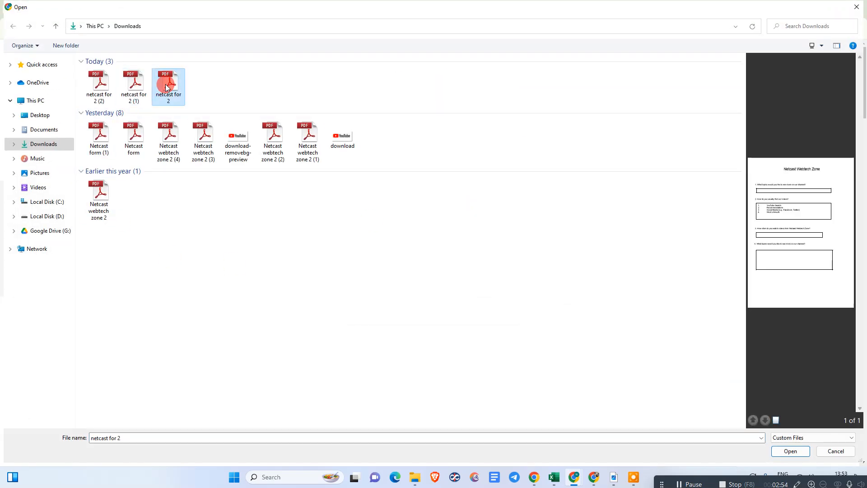
ctrl+click(305, 145)
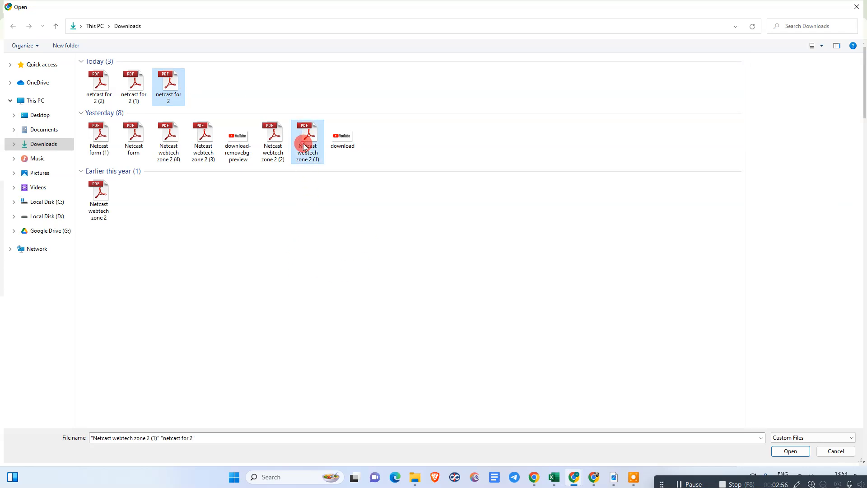
ctrl+click(275, 146)
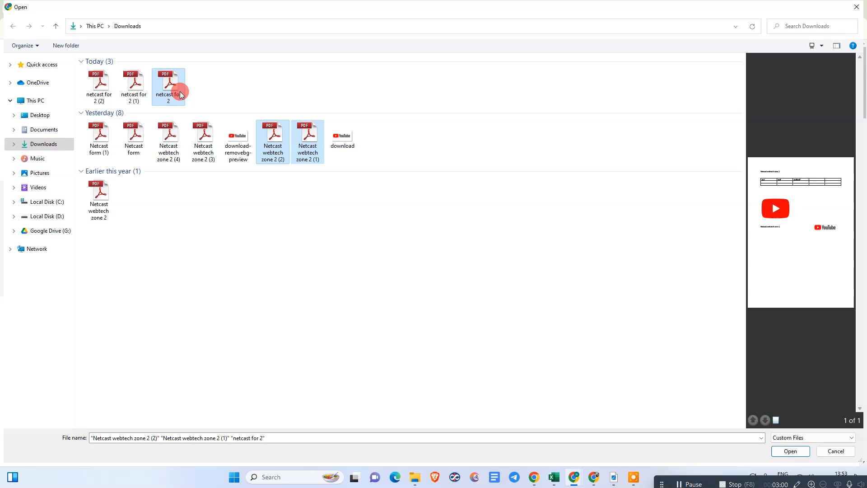
ctrl+click(309, 145)
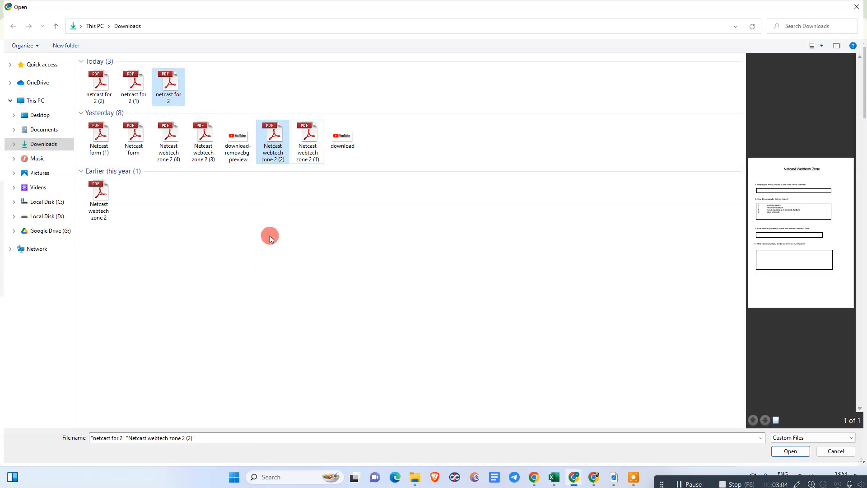
ctrl+click(167, 92)
ctrl+click(144, 88)
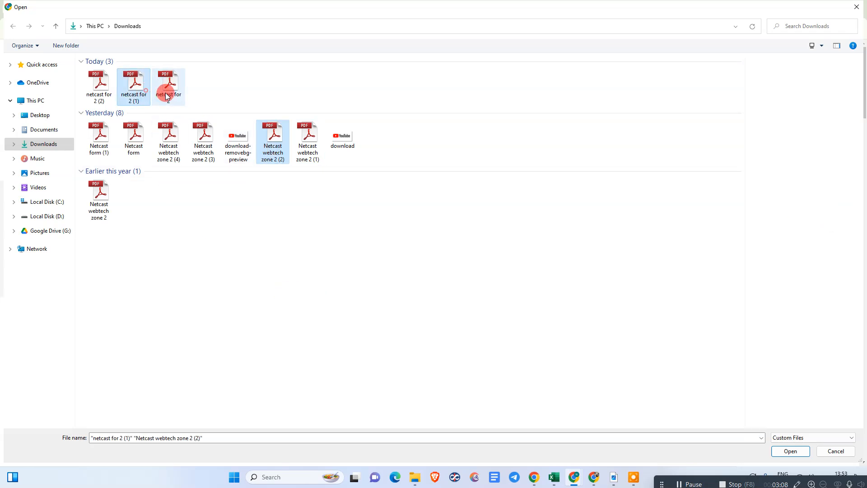
ctrl+click(167, 97)
ctrl+click(141, 103)
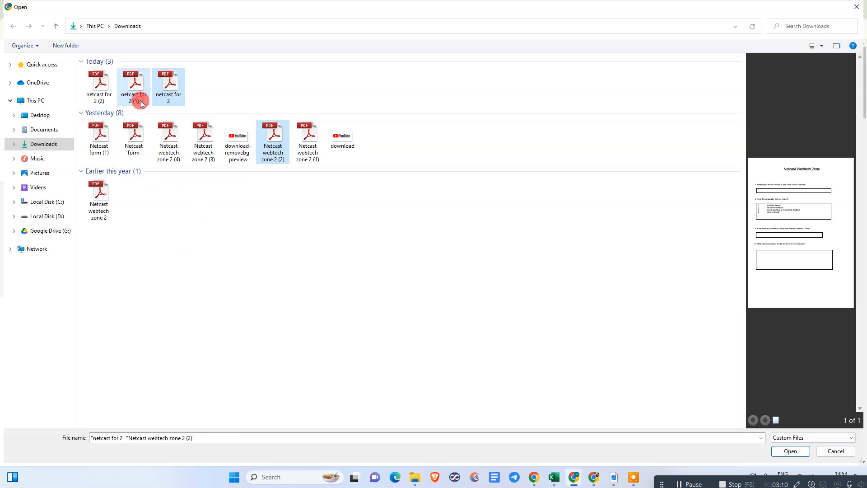
click(786, 450)
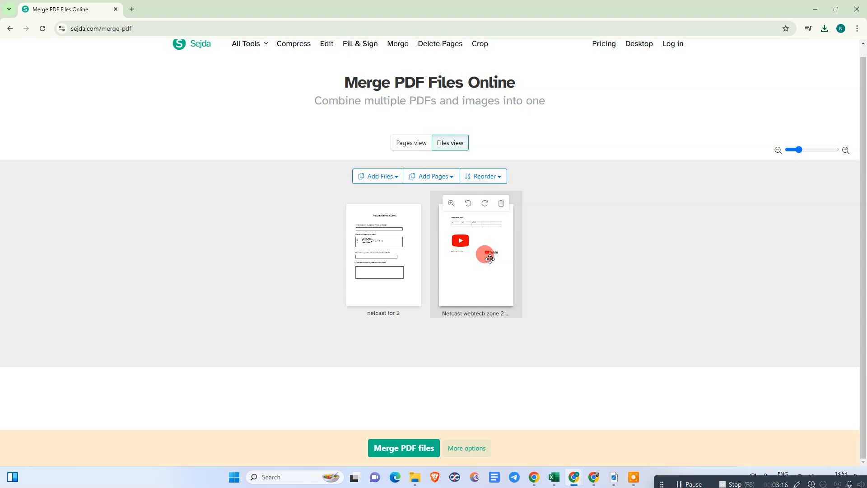
Swap the order of the two uploaded PDFs and restore "netcast for 2" to first place
drag(490, 258, 368, 248)
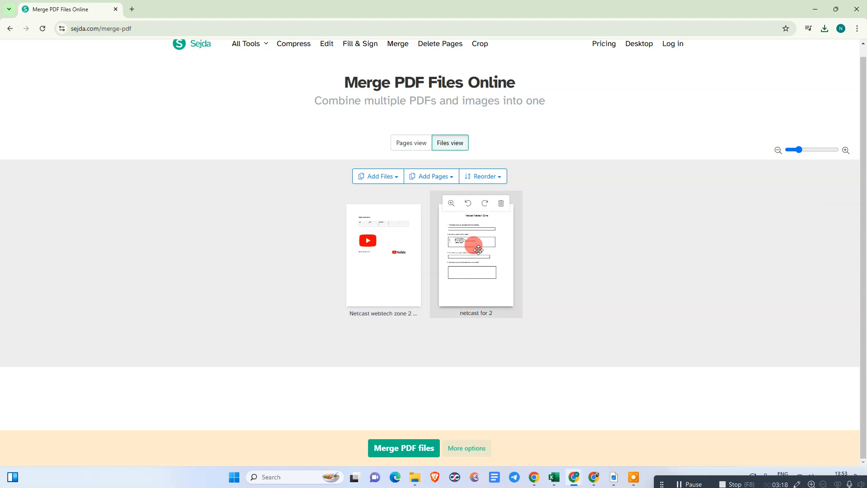
drag(478, 250, 368, 238)
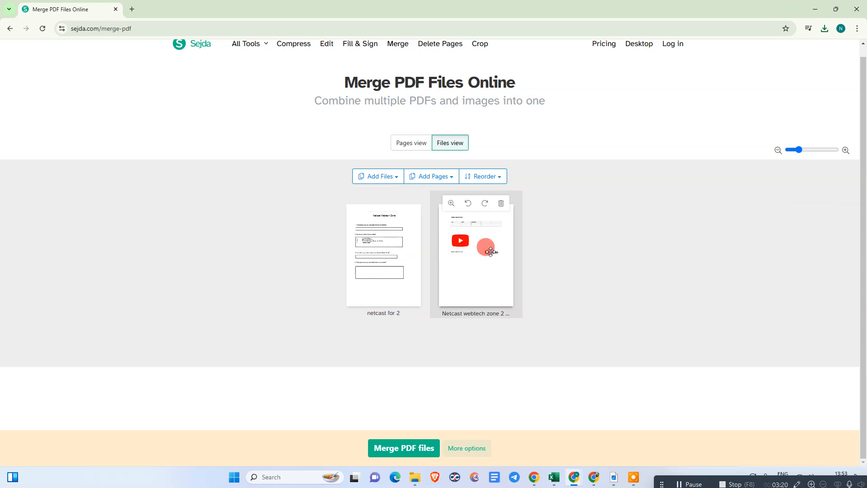
mouse_move(491, 257)
mouse_down()
mouse_move(388, 251)
mouse_move(488, 248)
mouse_move(386, 248)
mouse_move(486, 251)
mouse_up()
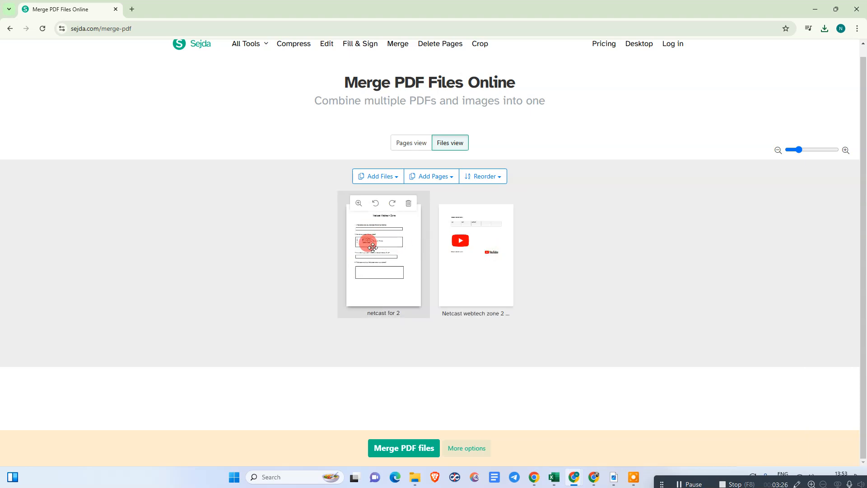
click(447, 175)
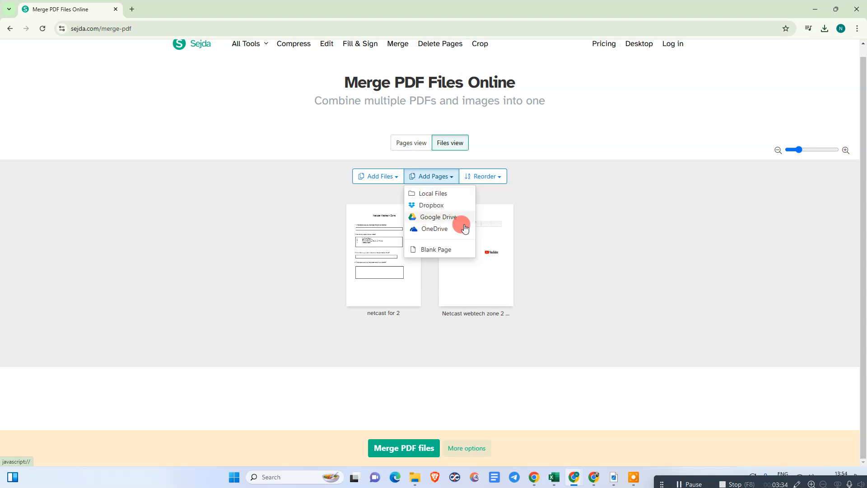
click(608, 207)
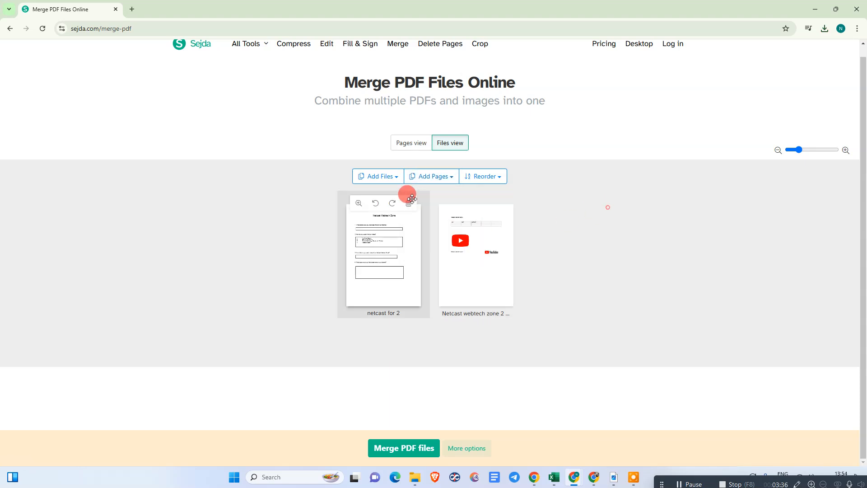
click(397, 178)
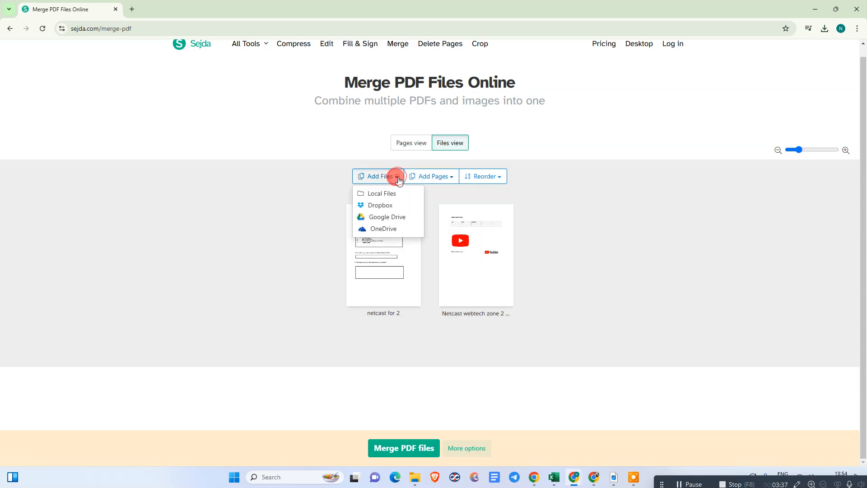
Switch the uploaded documents to Pages view and try to merge them
click(412, 143)
click(449, 145)
click(410, 142)
click(449, 140)
click(416, 139)
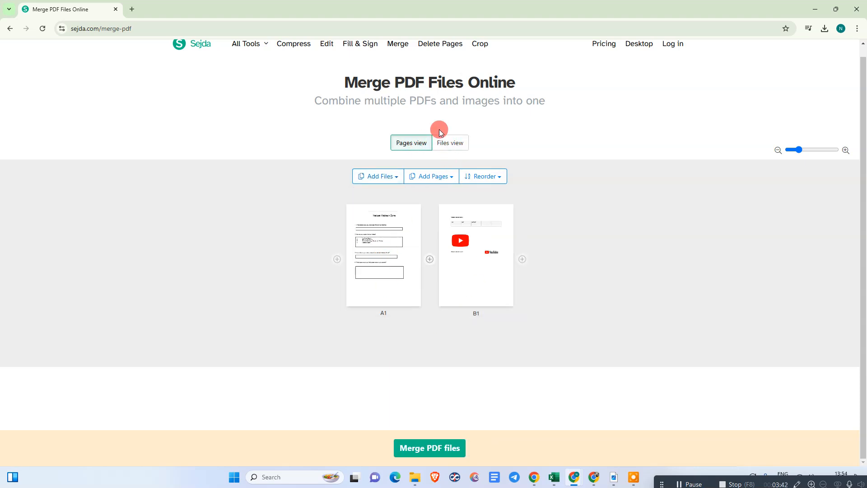
click(445, 452)
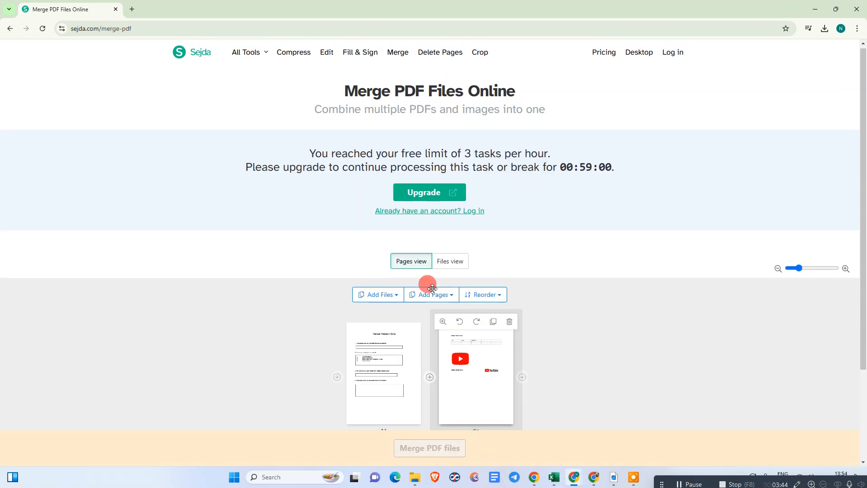
Switch back to Files view and try again to merge the two PDFs
scroll(557, 239, down, 3)
scroll(519, 235, up, 3)
click(442, 264)
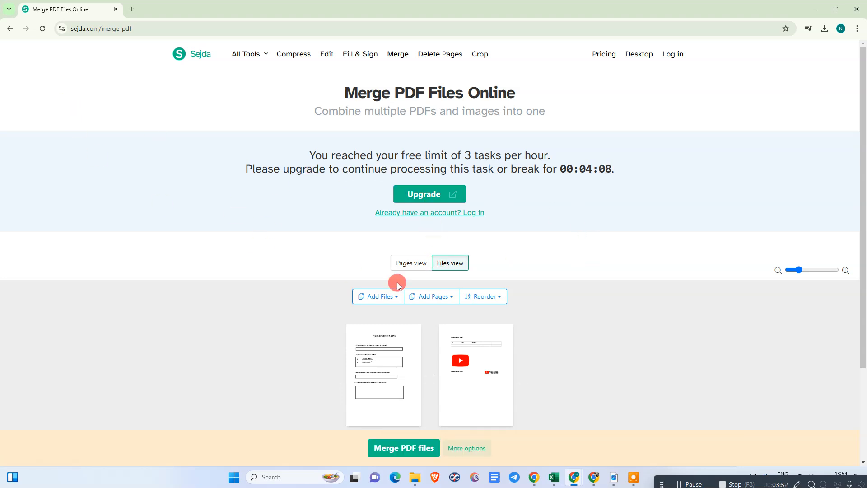
drag(305, 159, 510, 157)
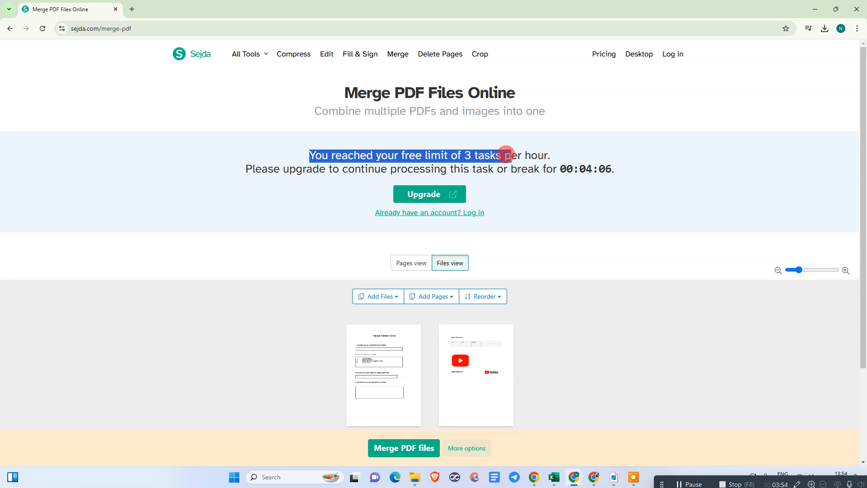
click(457, 172)
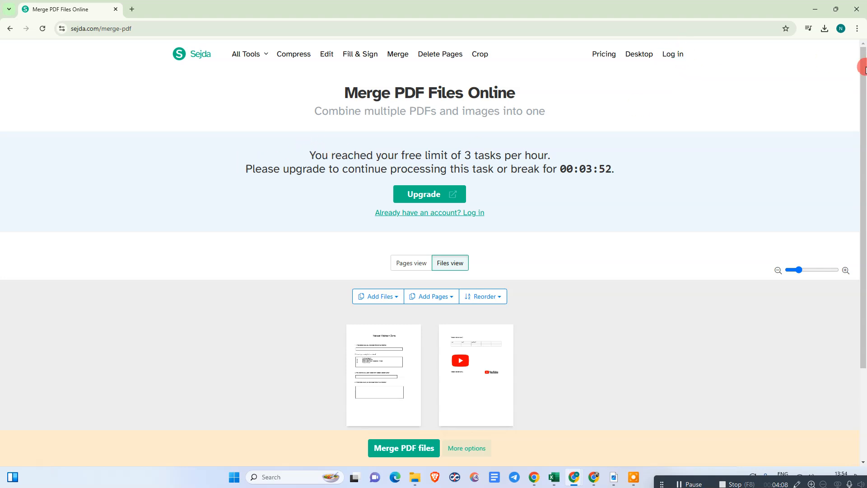
scroll(292, 173, down, 1)
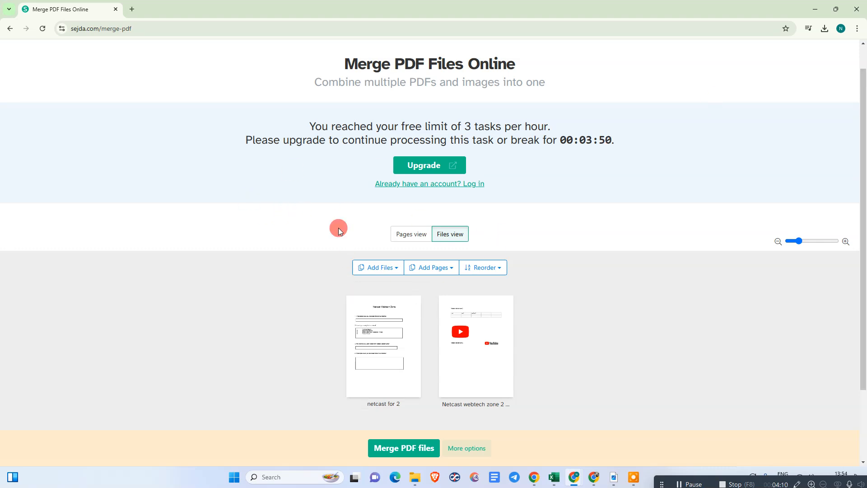
scroll(292, 248, down, 2)
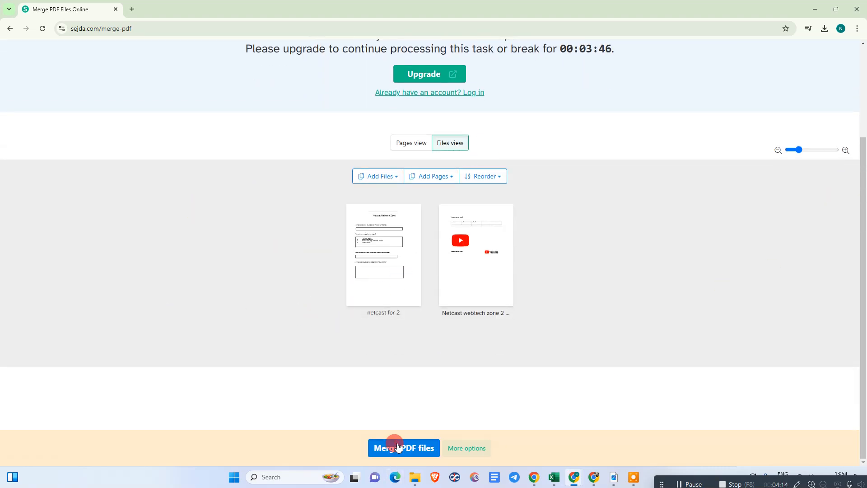
click(432, 448)
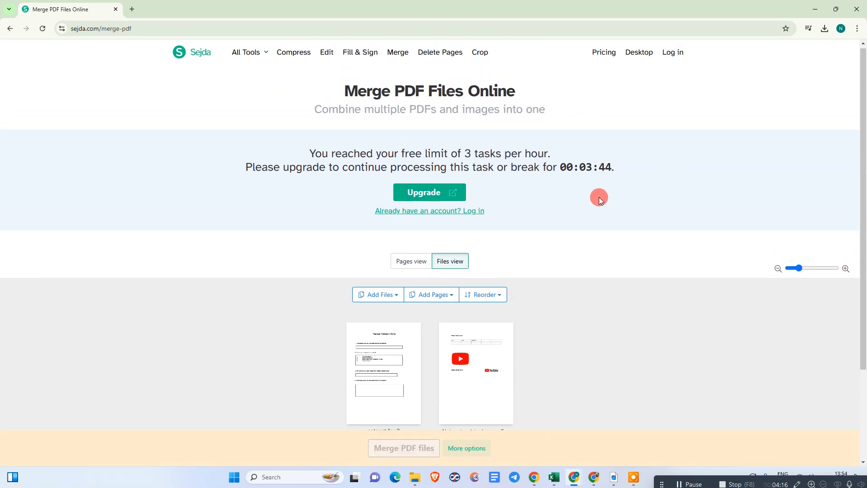
scroll(601, 191, down, 3)
scroll(523, 230, up, 3)
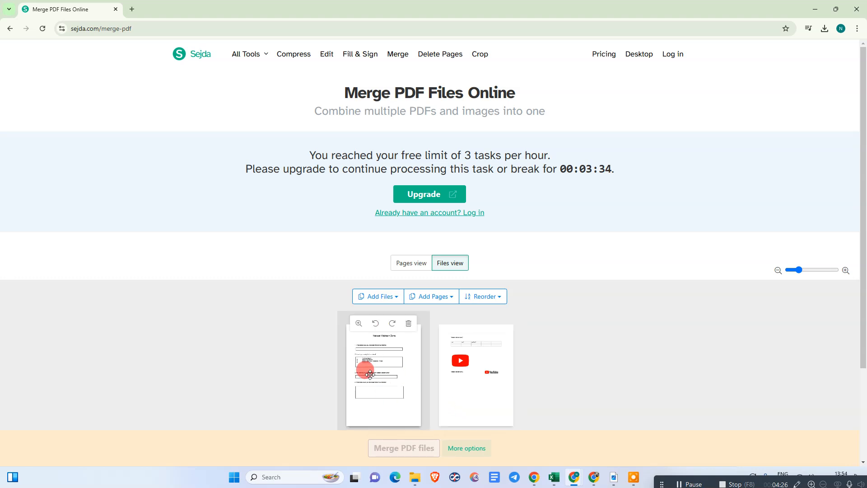
scroll(339, 392, down, 3)
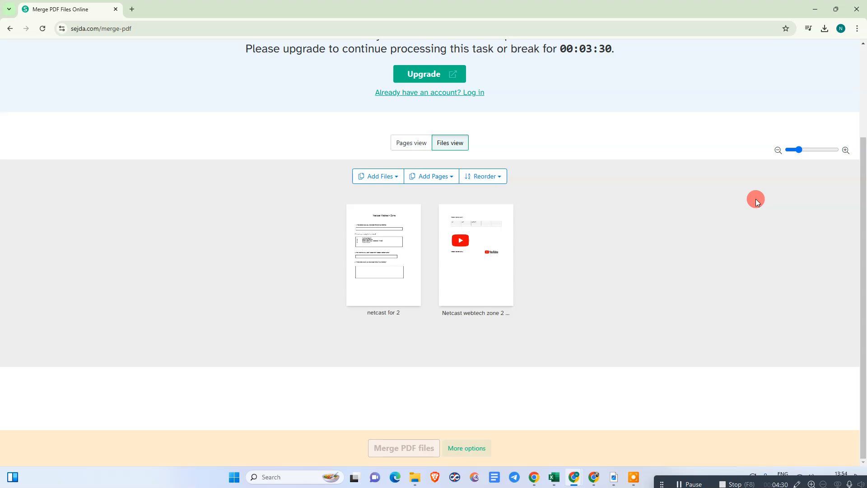
key(super+f)
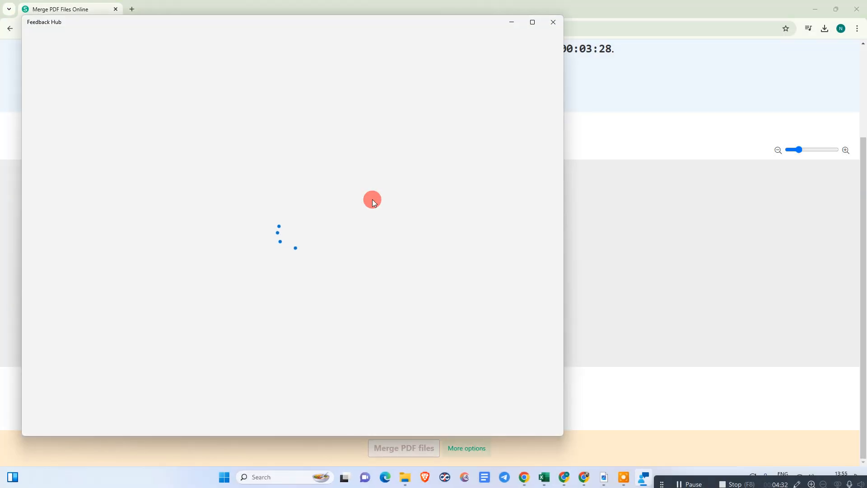